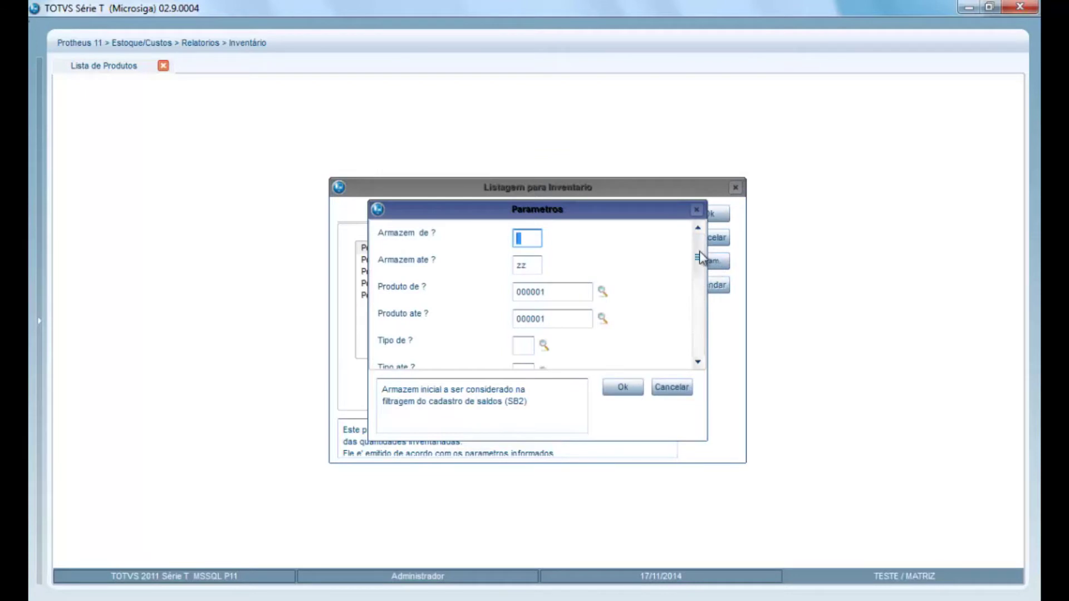
- Generate the inventory product listing for product 000001, replacing the existing spool file MATR280.##R, and close the report preview
{"action": "left_click_drag", "start_coordinate": [701, 257], "coordinate": [703, 329]}
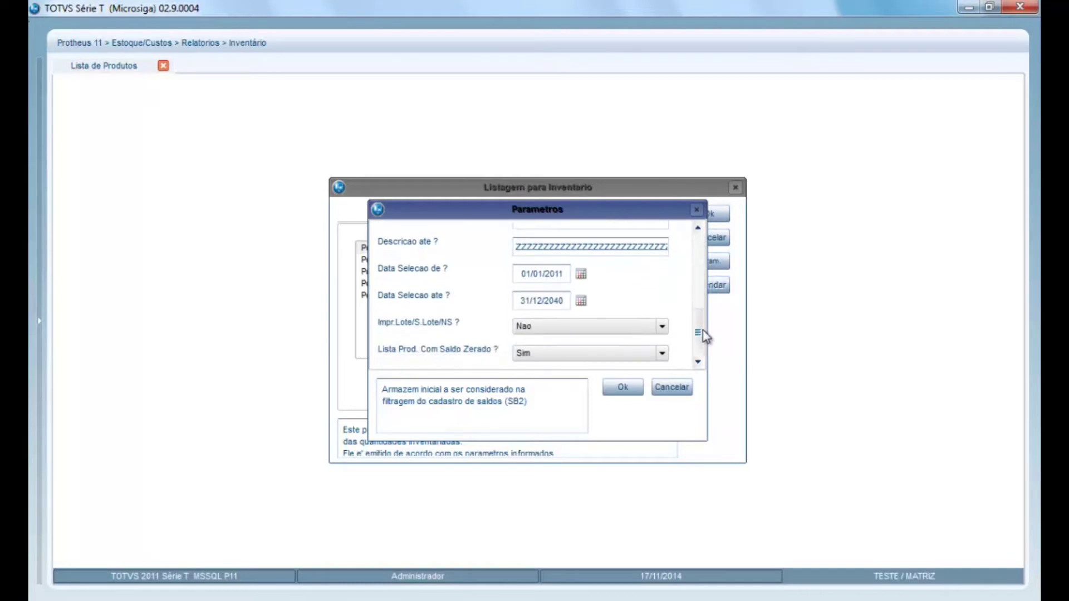
{"action": "left_click", "coordinate": [623, 389]}
{"action": "left_click", "coordinate": [705, 216]}
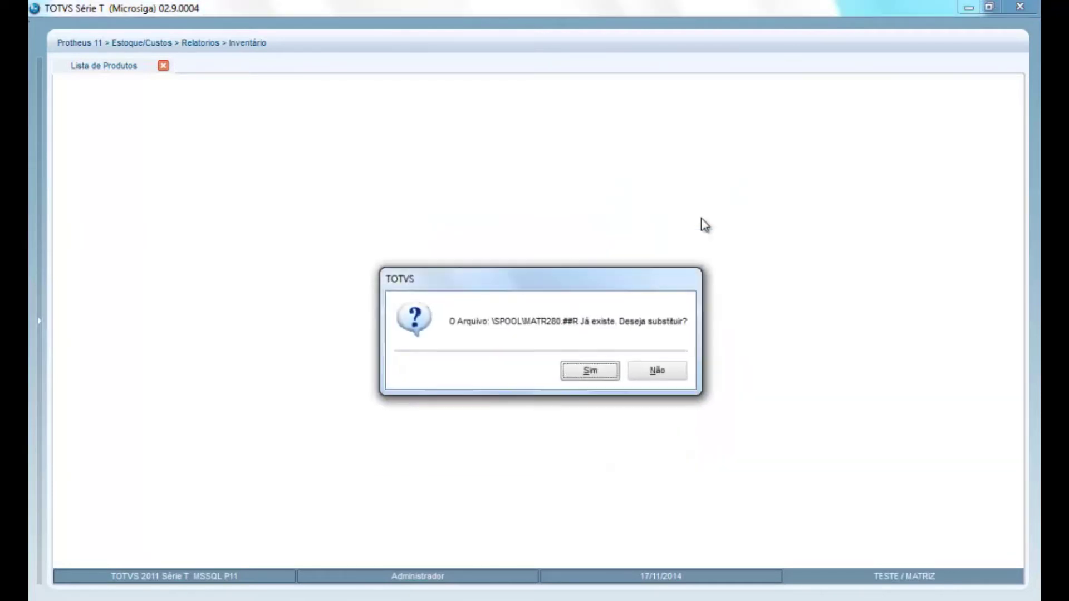
{"action": "left_click", "coordinate": [590, 372]}
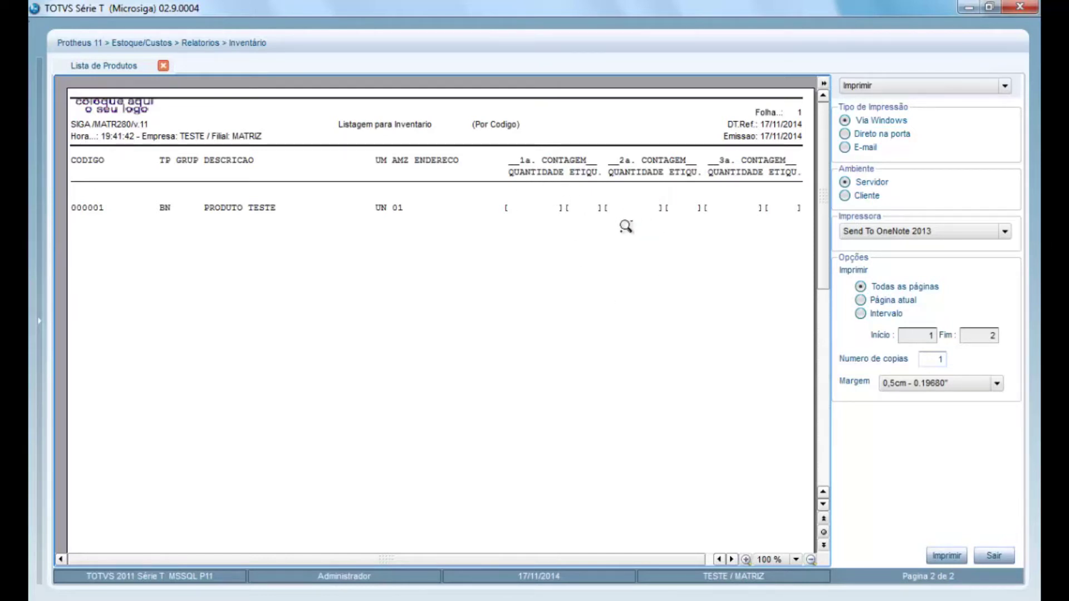
{"action": "left_click", "coordinate": [994, 557]}
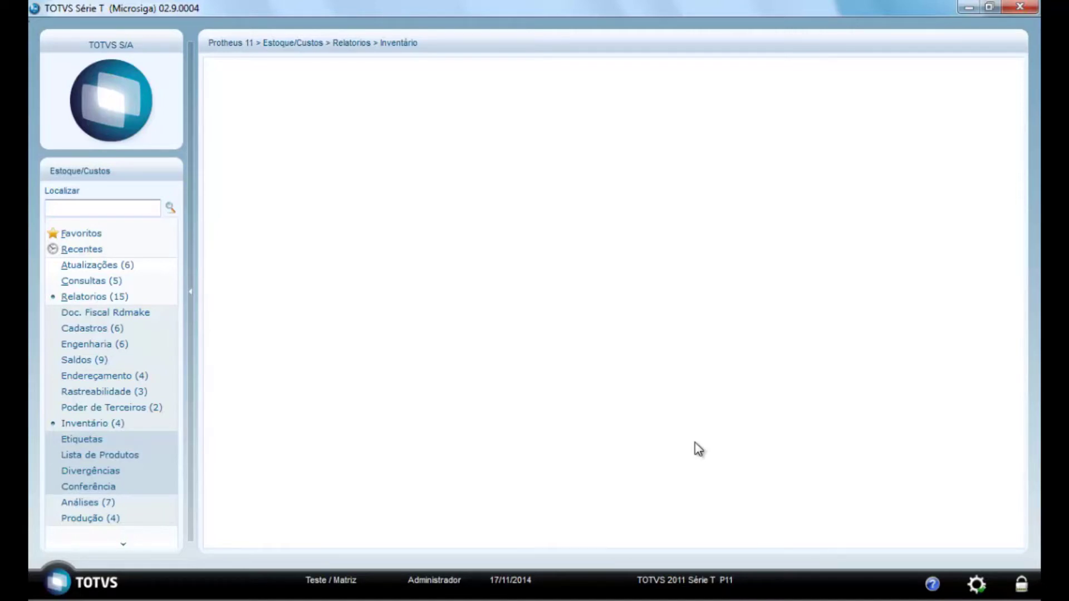
- Open the Inventário entry routine for internal stock movements, accepting the base date, group and branch shown
{"action": "left_click", "coordinate": [94, 296]}
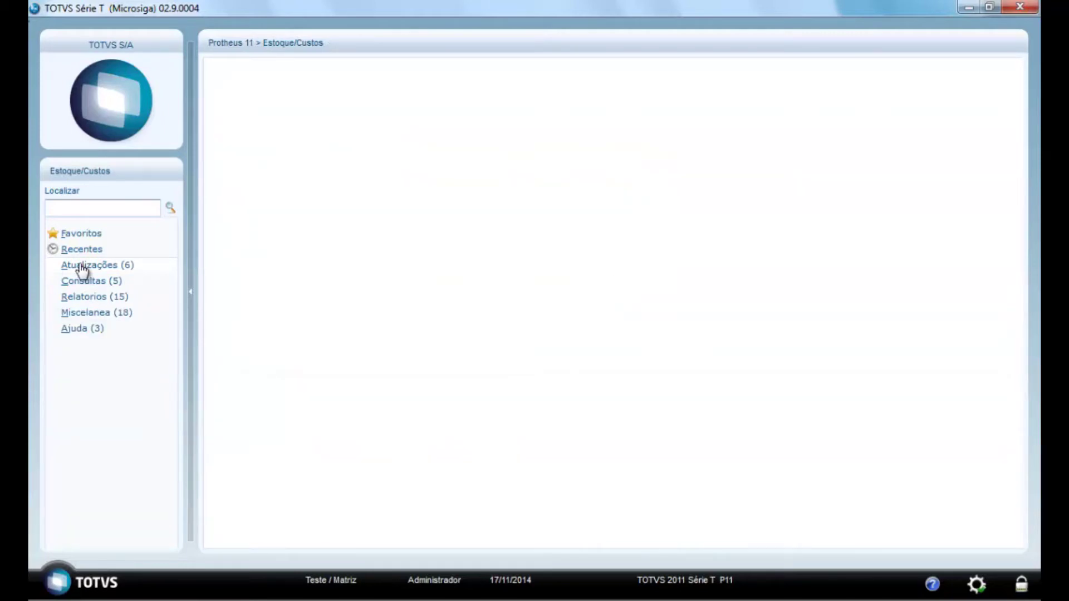
{"action": "left_click", "coordinate": [82, 267]}
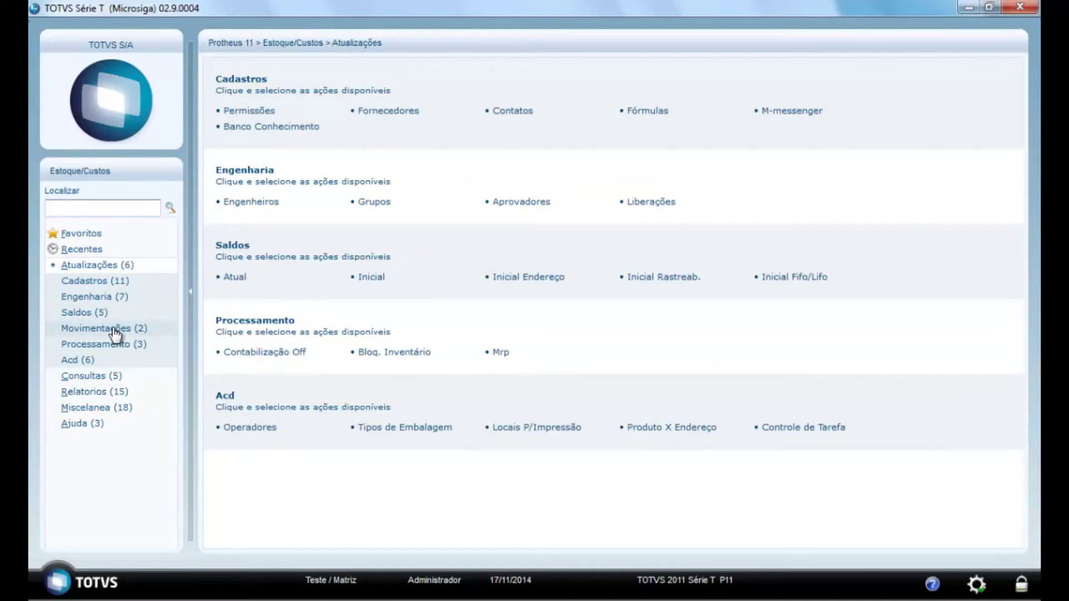
{"action": "left_click", "coordinate": [115, 330]}
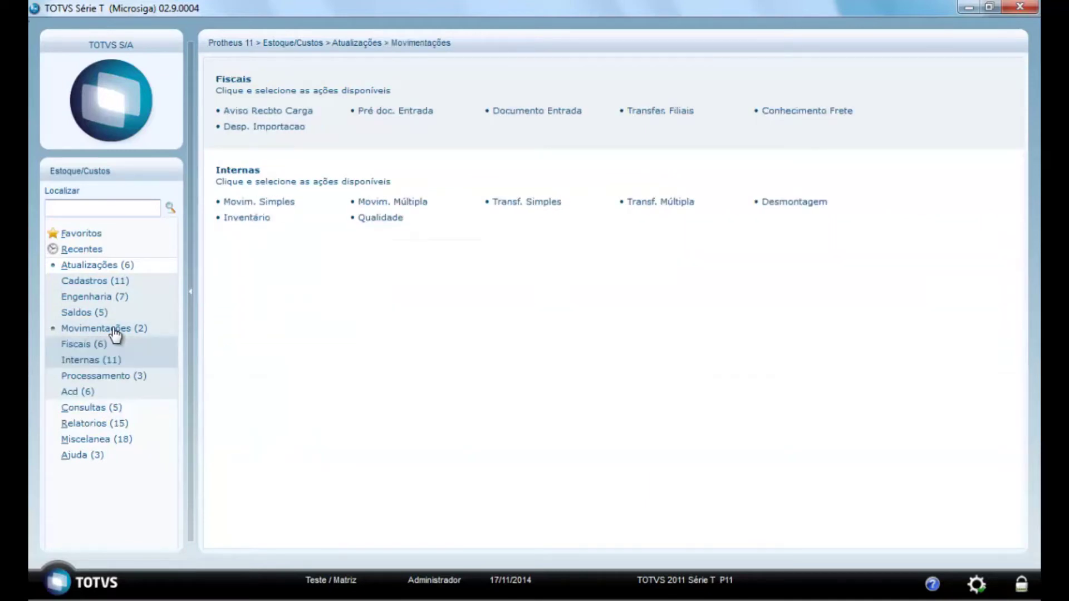
{"action": "left_click", "coordinate": [89, 361]}
{"action": "left_click", "coordinate": [78, 455]}
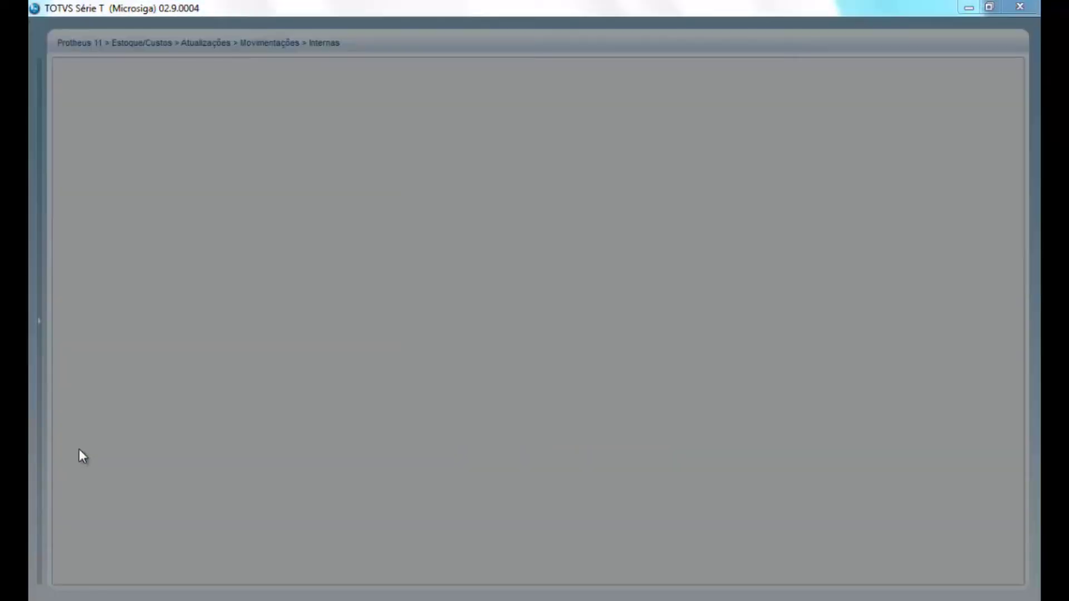
{"action": "left_click", "coordinate": [524, 415]}
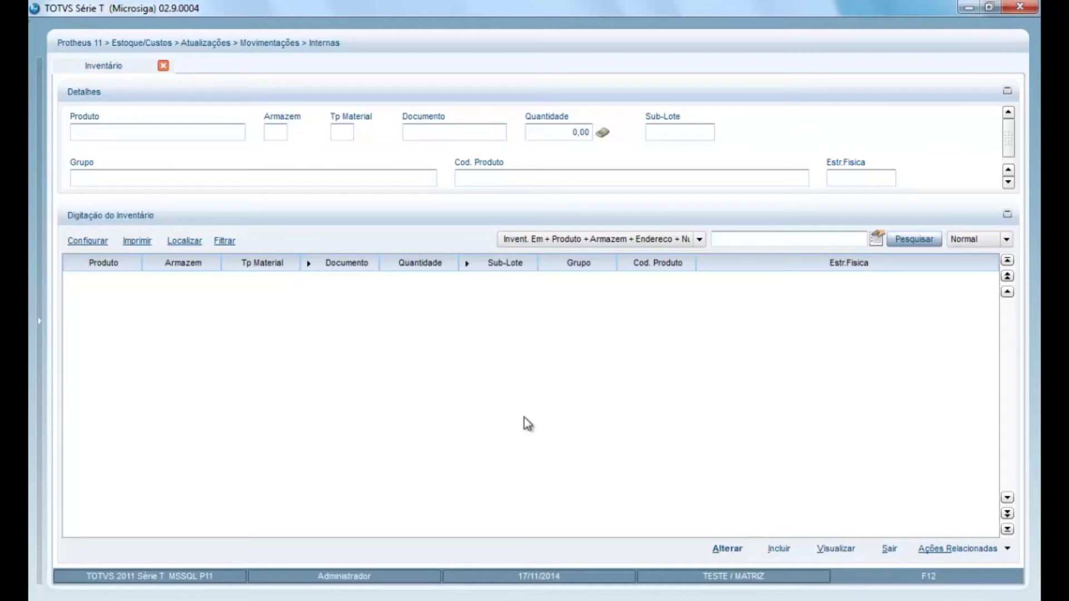
- Start a new inventory record for product 000001 in warehouse 01, material type BN, with document 20141117
{"action": "left_click", "coordinate": [781, 550]}
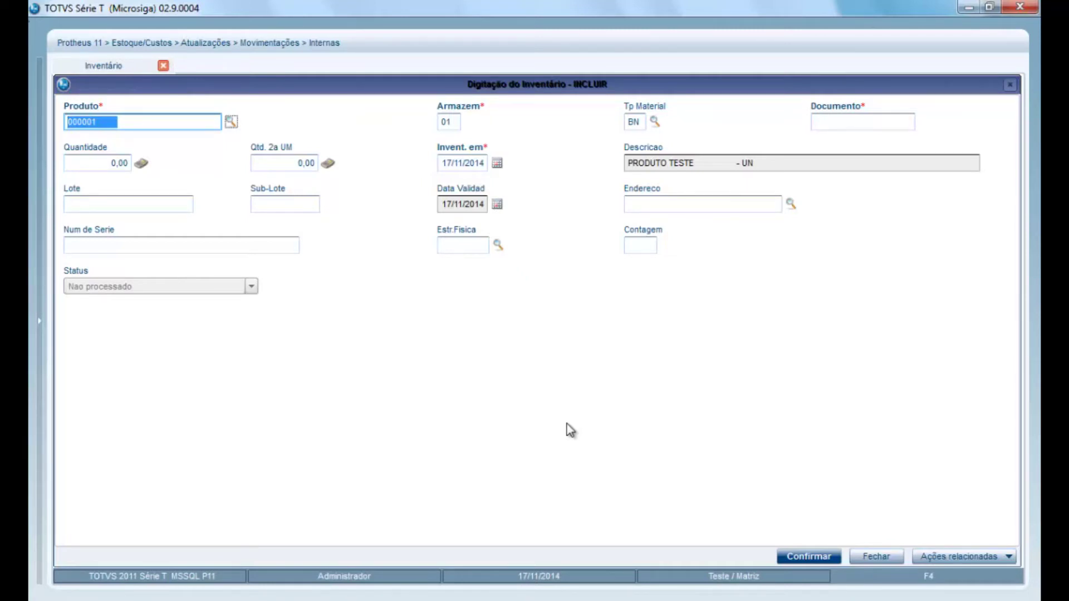
{"action": "key", "text": "Tab"}
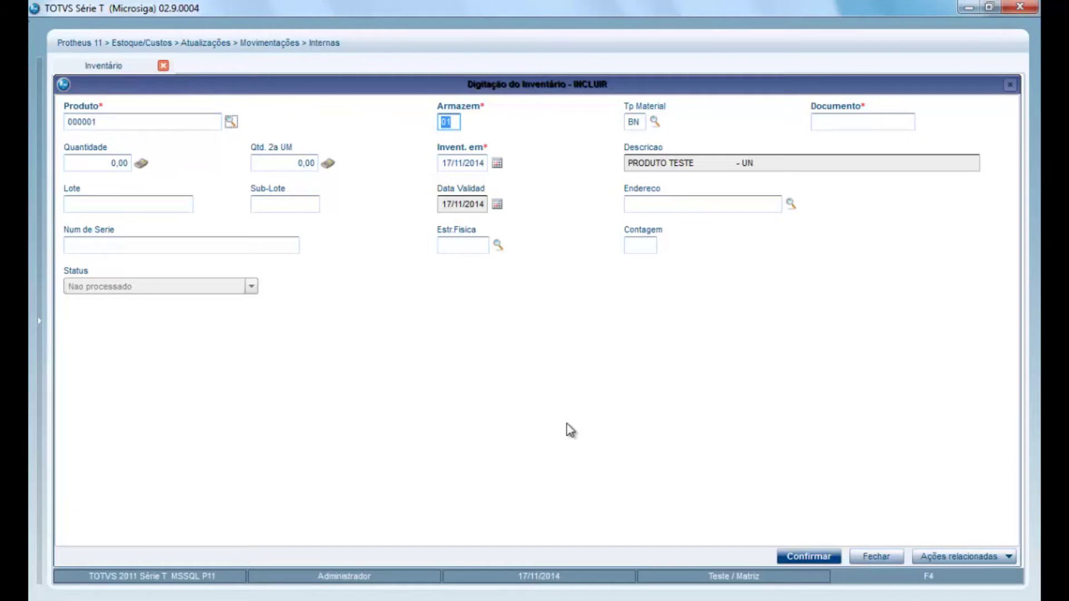
{"action": "key", "text": "Tab"}
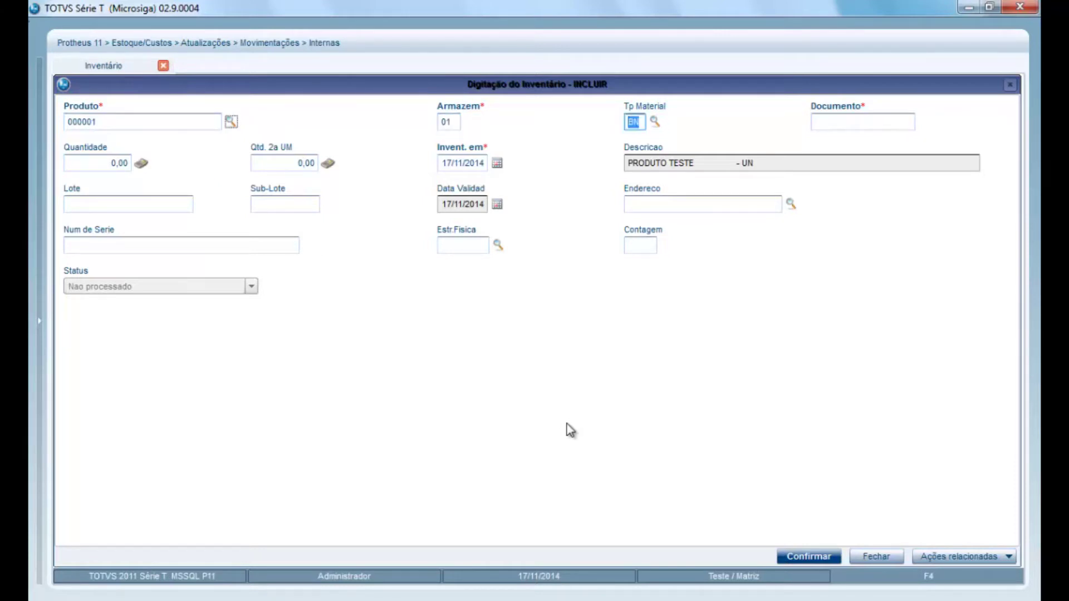
{"action": "key", "text": "Tab"}
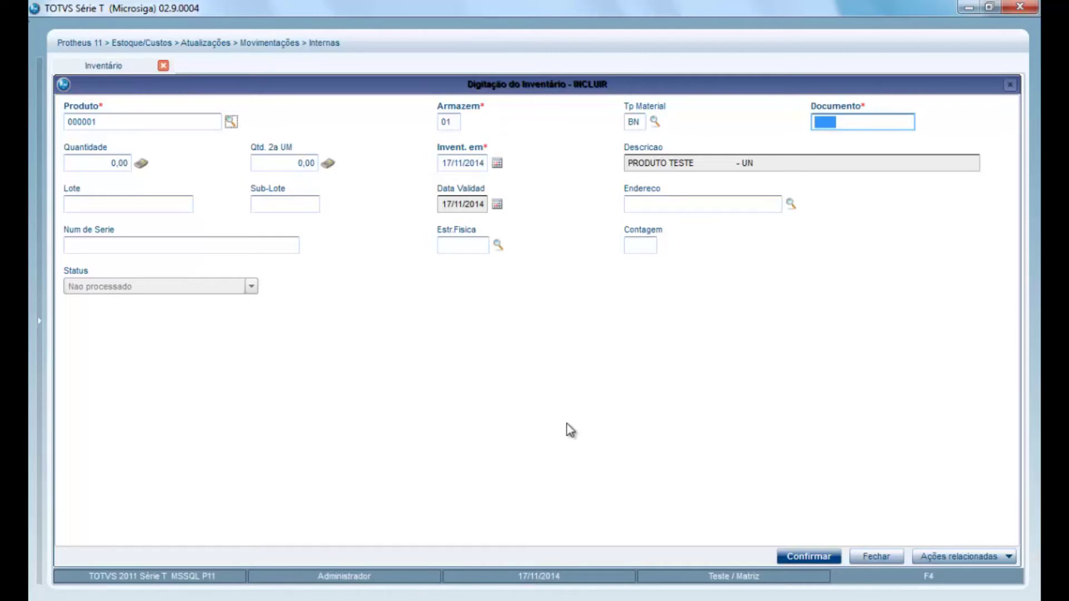
{"action": "type", "text": "20141117"}
{"action": "key", "text": "Tab"}
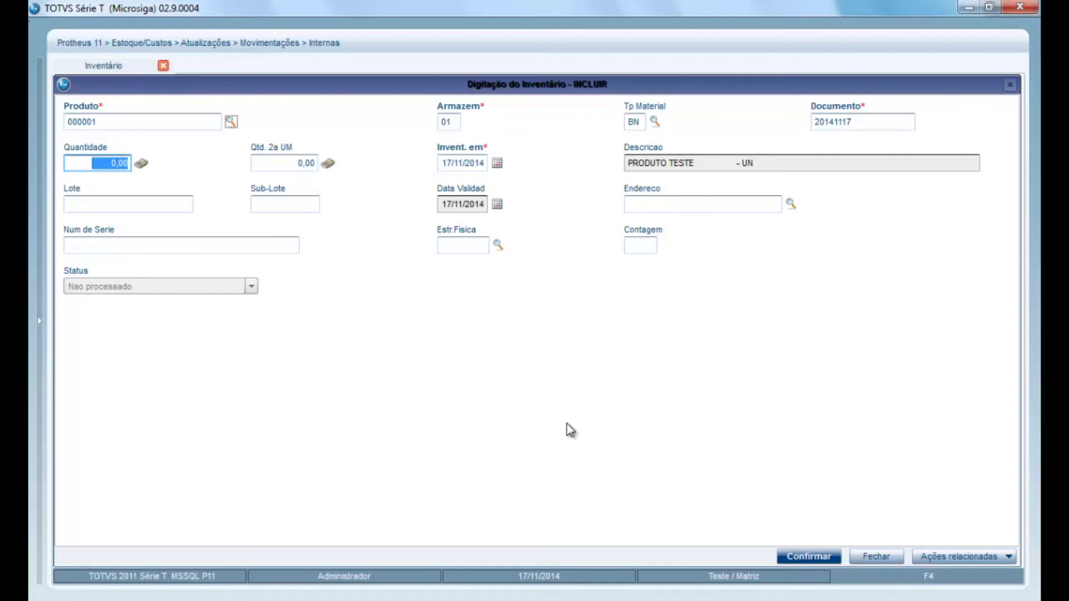
- Set the record's counted quantity to 3, leave the optional fields unfilled, save it and exit the inventory entry routine
{"action": "type", "text": "3"}
{"action": "key", "text": "Tab"}
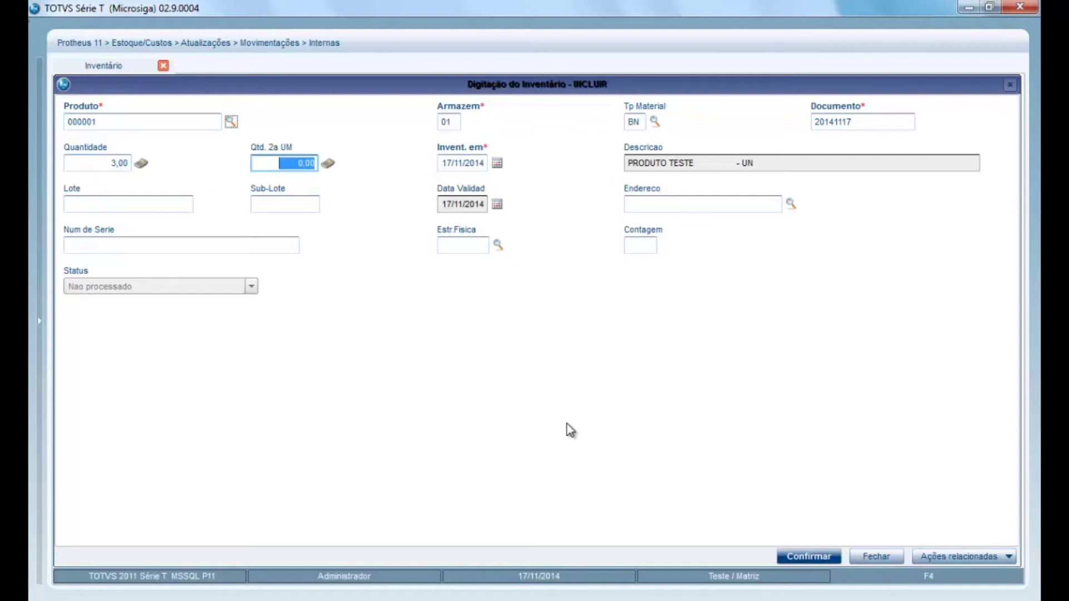
{"action": "key", "text": "Tab"}
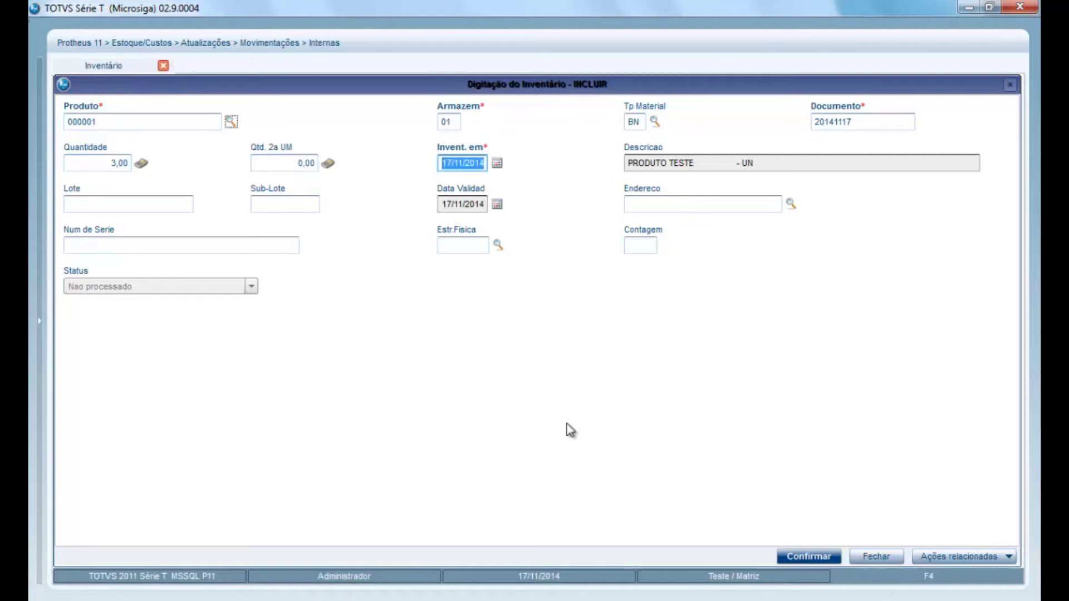
{"action": "key", "text": "Tab"}
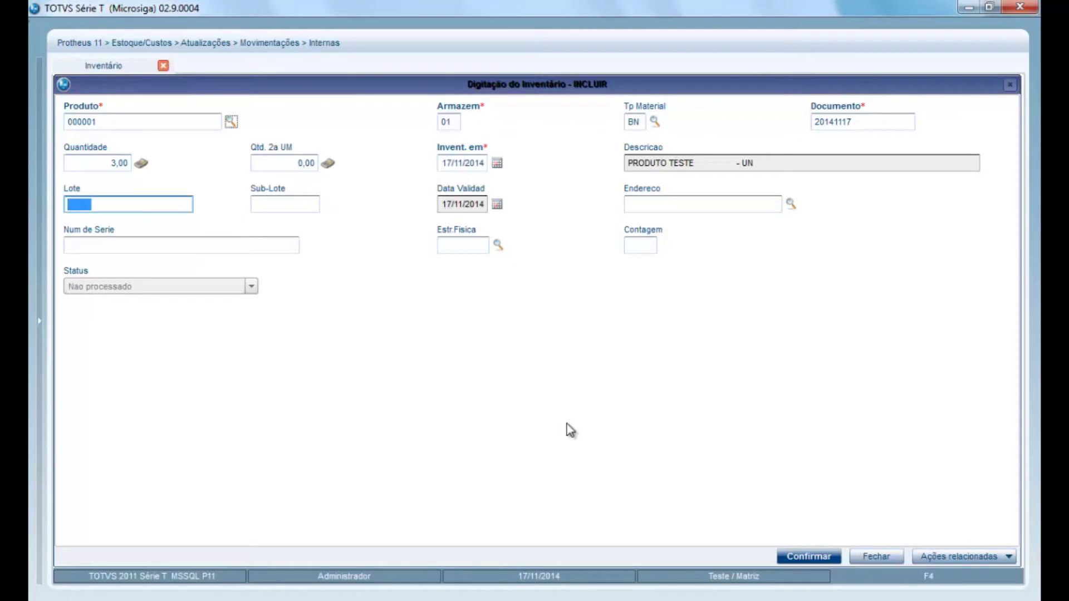
{"action": "key", "text": "Tab"}
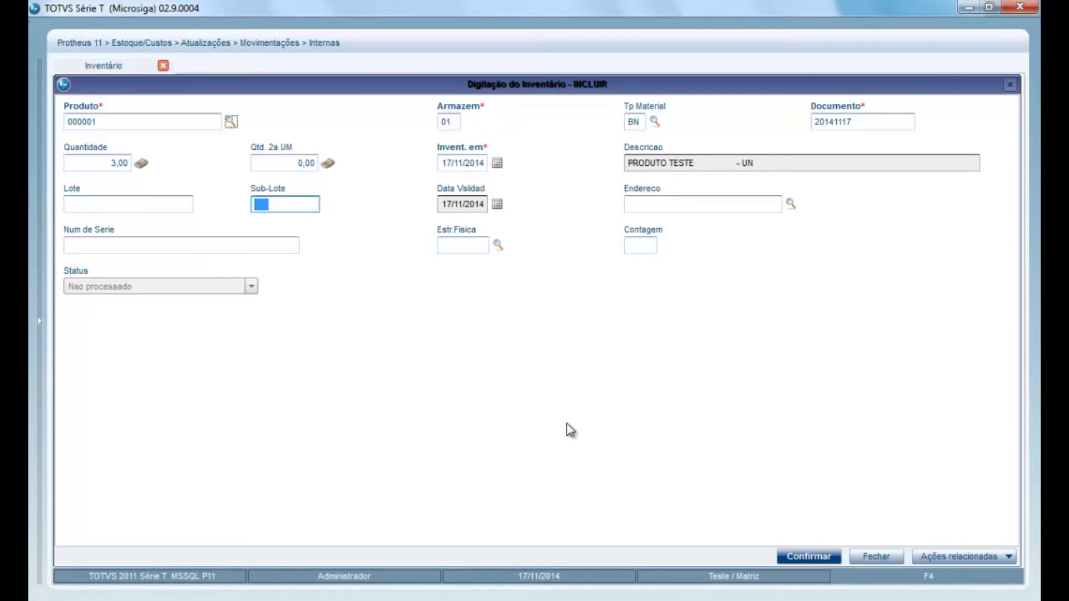
{"action": "key", "text": "Tab"}
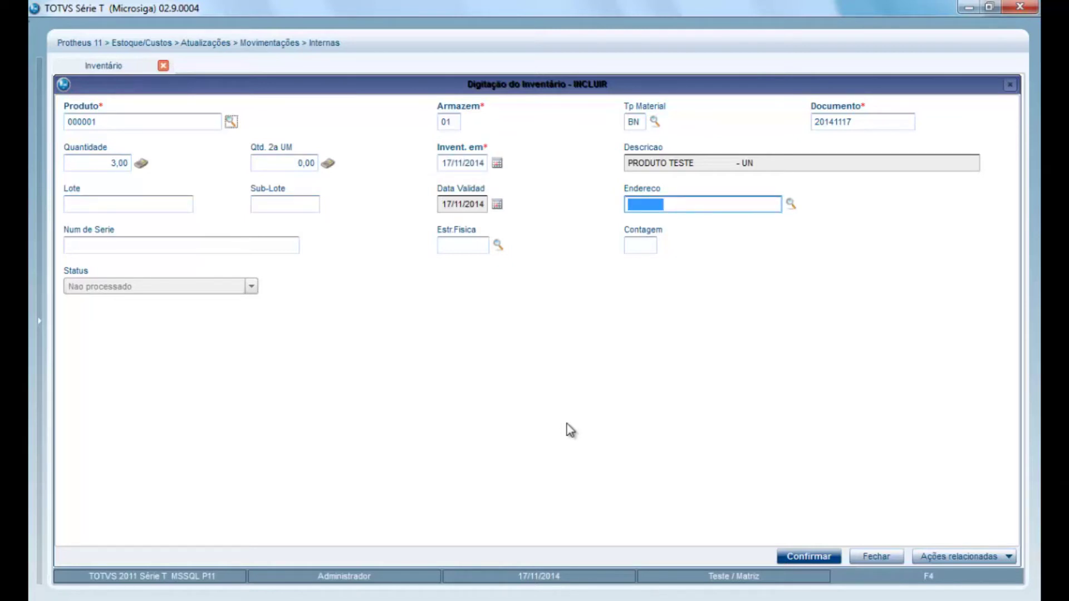
{"action": "key", "text": "Tab"}
{"action": "key", "text": "Tab"}
{"action": "key", "text": "Tab"}
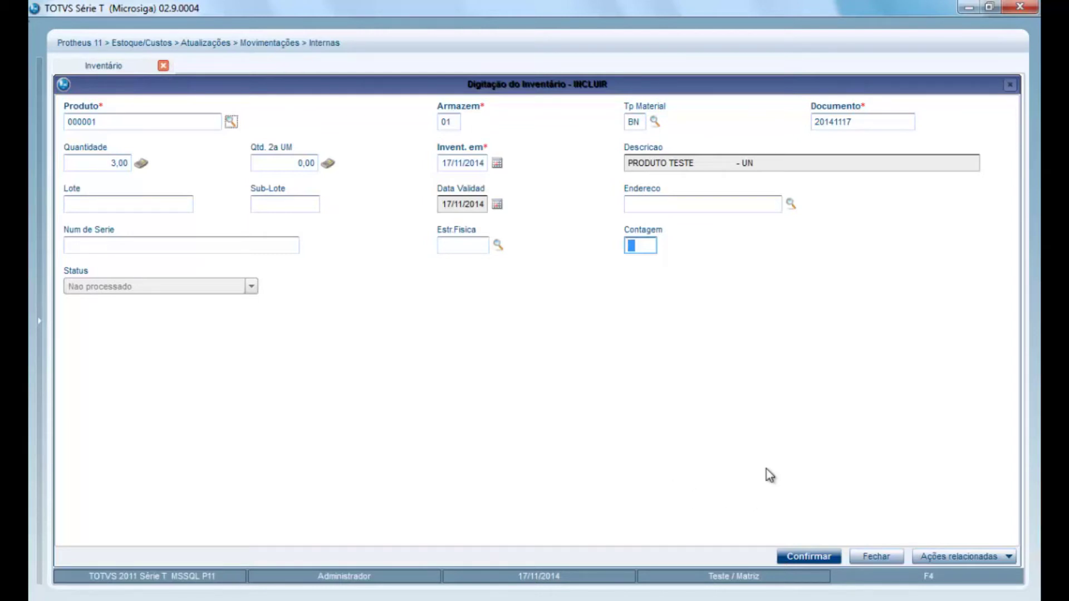
{"action": "left_click", "coordinate": [810, 557]}
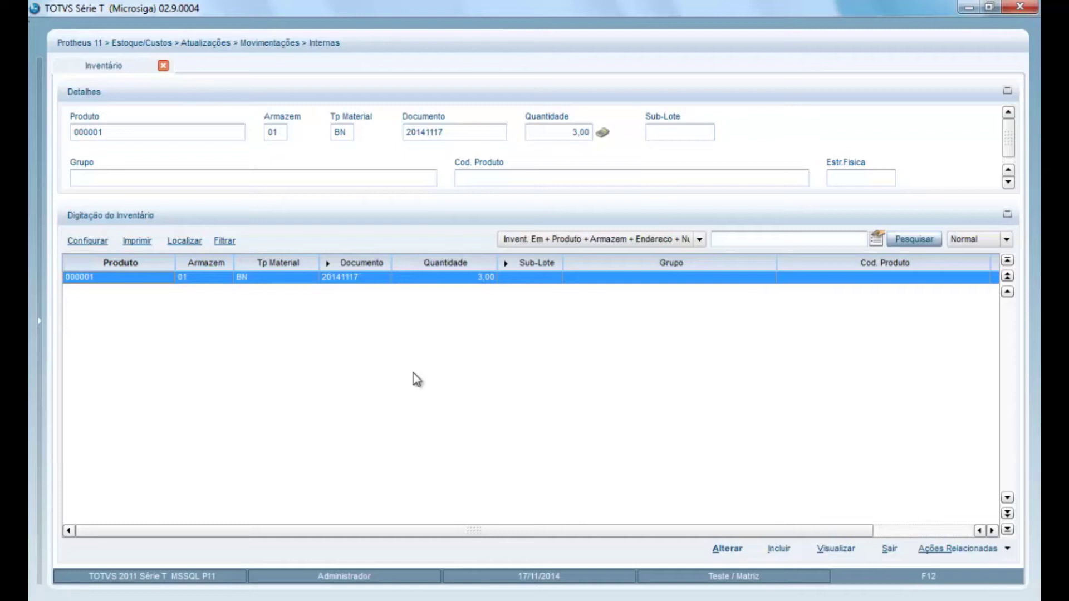
{"action": "left_click", "coordinate": [889, 549]}
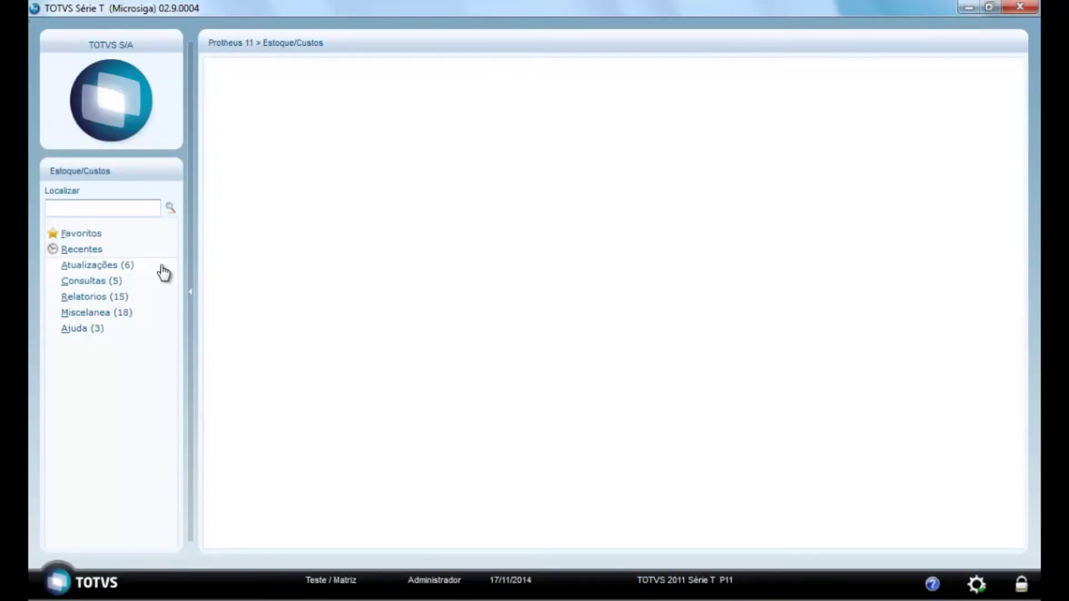
- Generate the inventory Conferência report, reviewing and accepting its existing parameters
{"action": "left_click", "coordinate": [105, 302]}
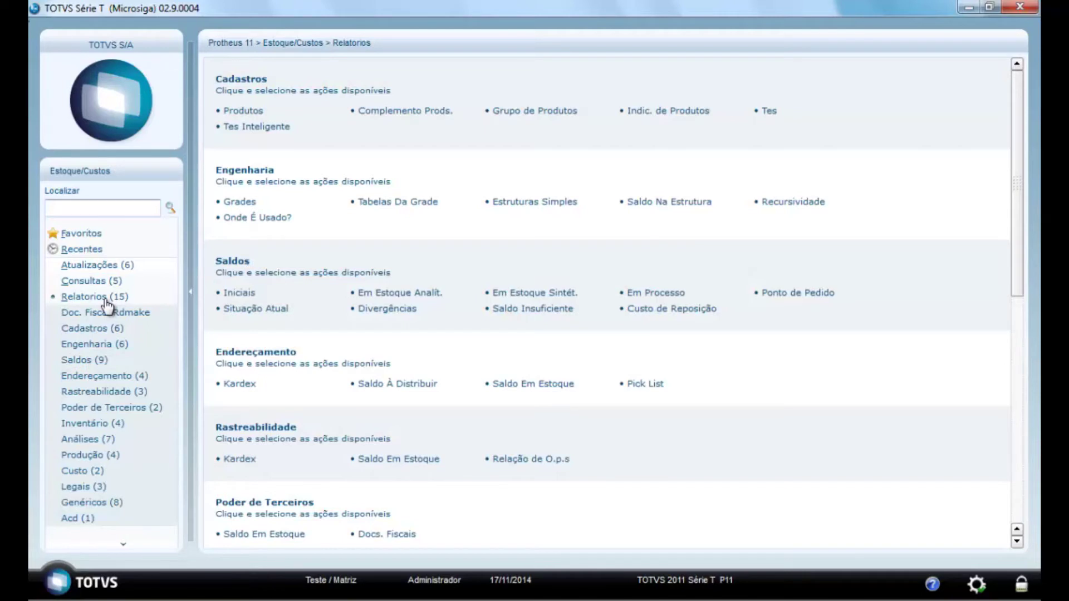
{"action": "left_click", "coordinate": [81, 424]}
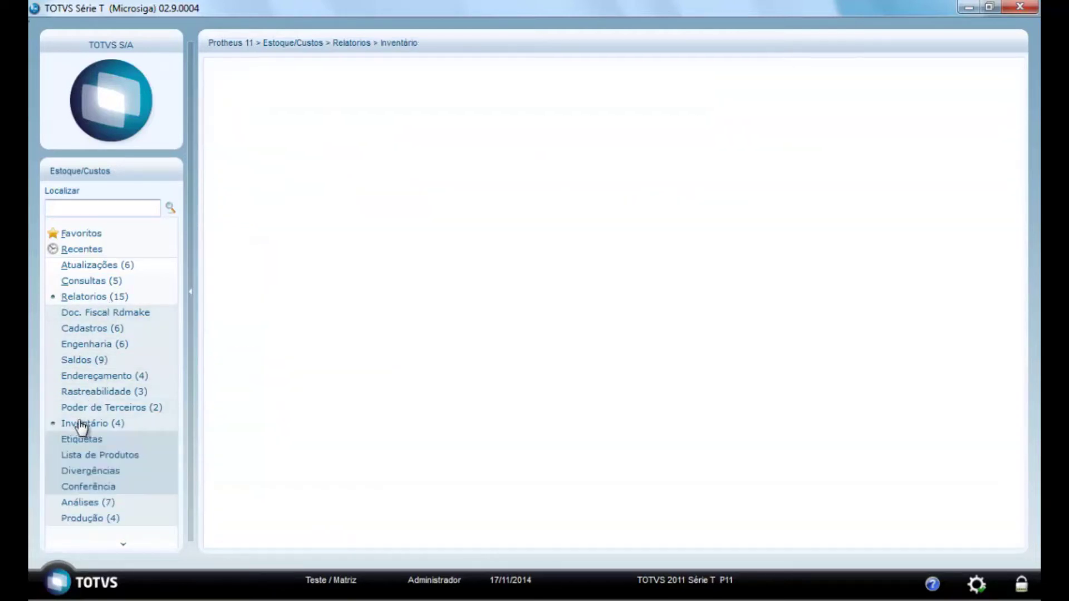
{"action": "left_click", "coordinate": [84, 487]}
{"action": "left_click", "coordinate": [711, 262]}
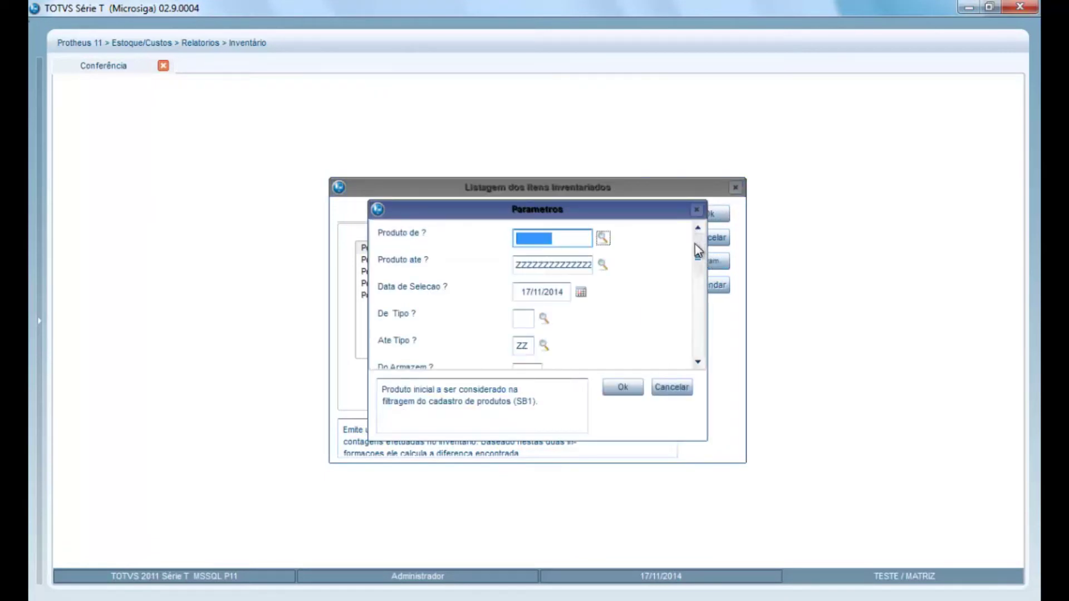
{"action": "left_click_drag", "start_coordinate": [697, 250], "coordinate": [697, 346]}
{"action": "left_click", "coordinate": [609, 392]}
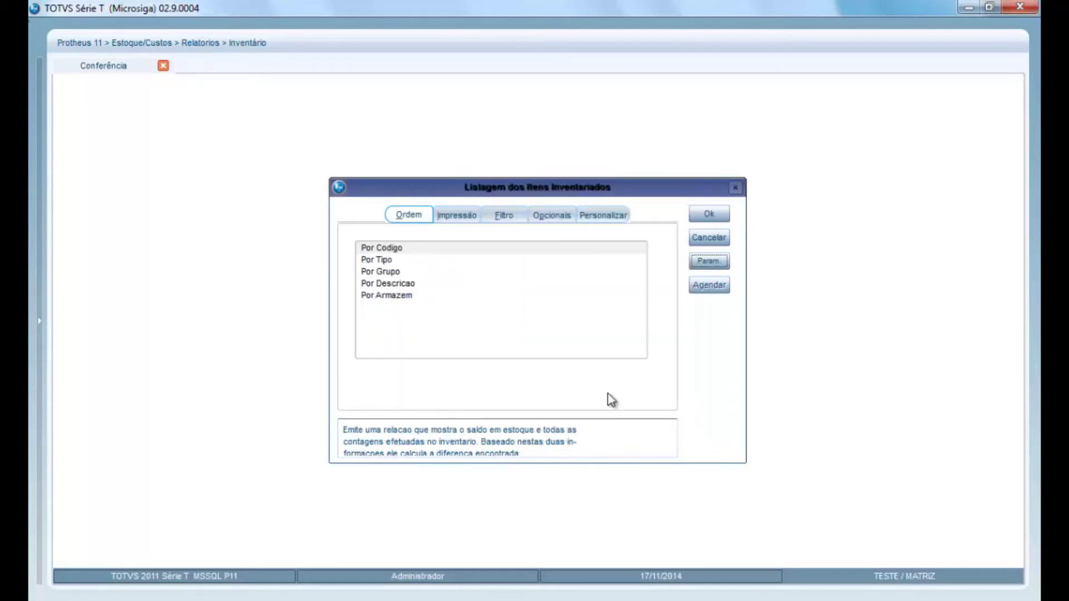
{"action": "left_click", "coordinate": [718, 215]}
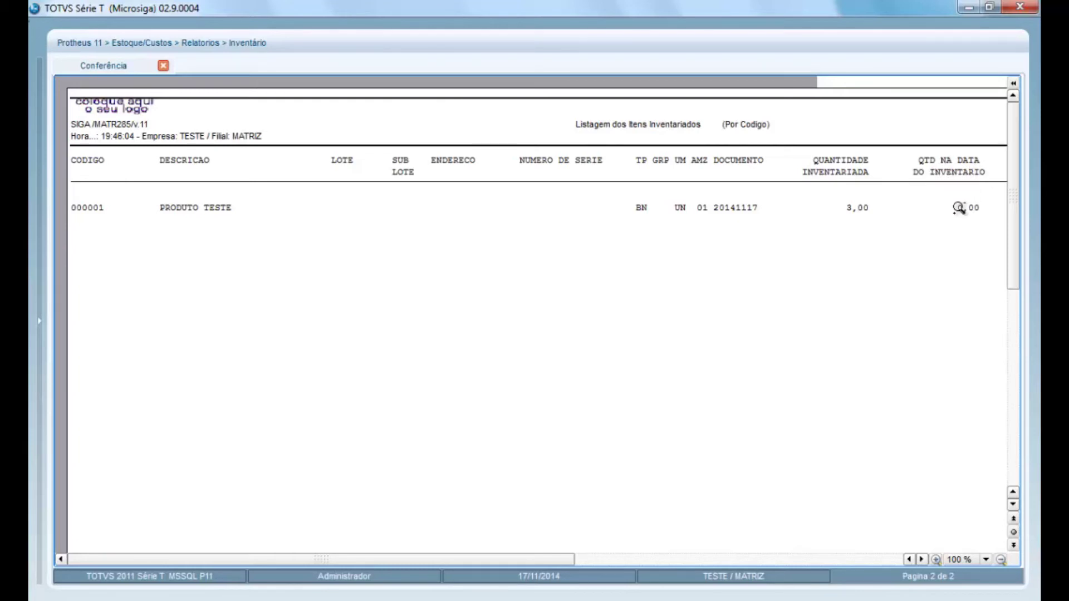
- Examine the quantity and value difference columns of the inventoried items report, and close the preview
{"action": "left_click_drag", "start_coordinate": [527, 560], "coordinate": [742, 575]}
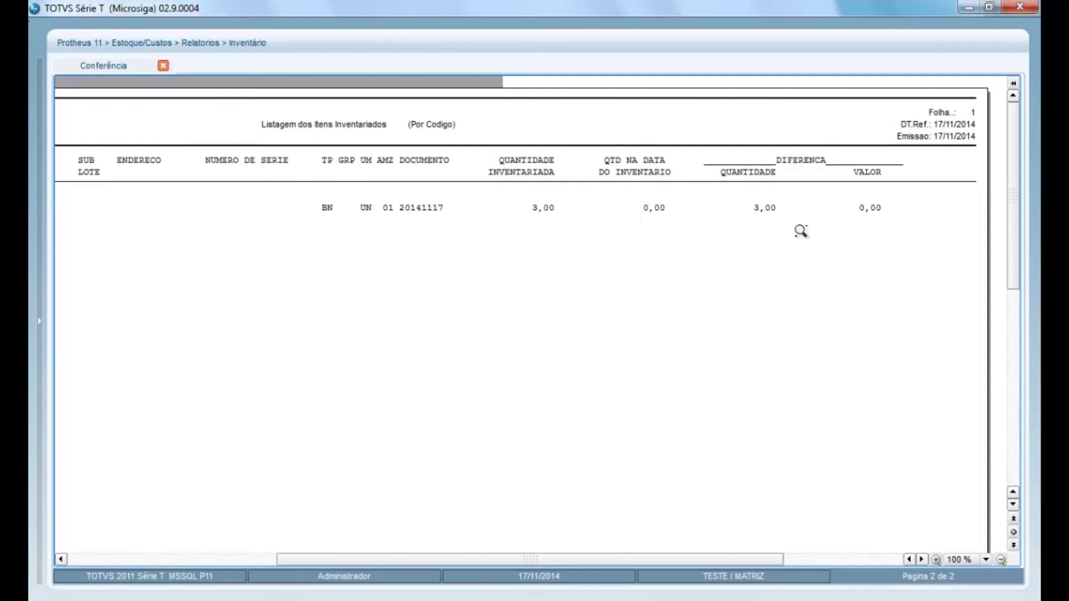
{"action": "left_click", "coordinate": [1013, 83]}
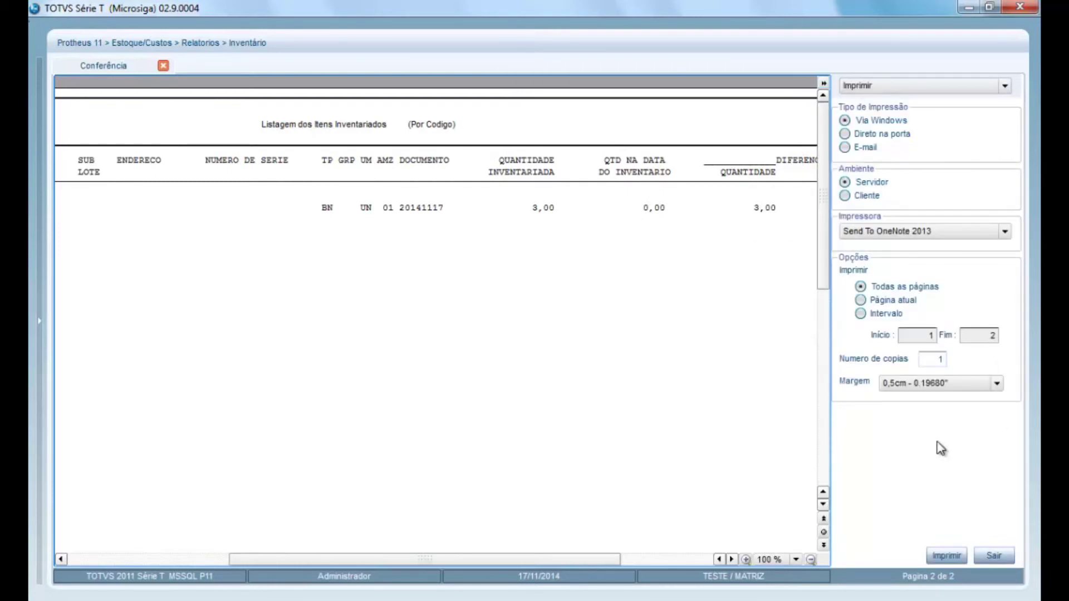
{"action": "left_click", "coordinate": [989, 555]}
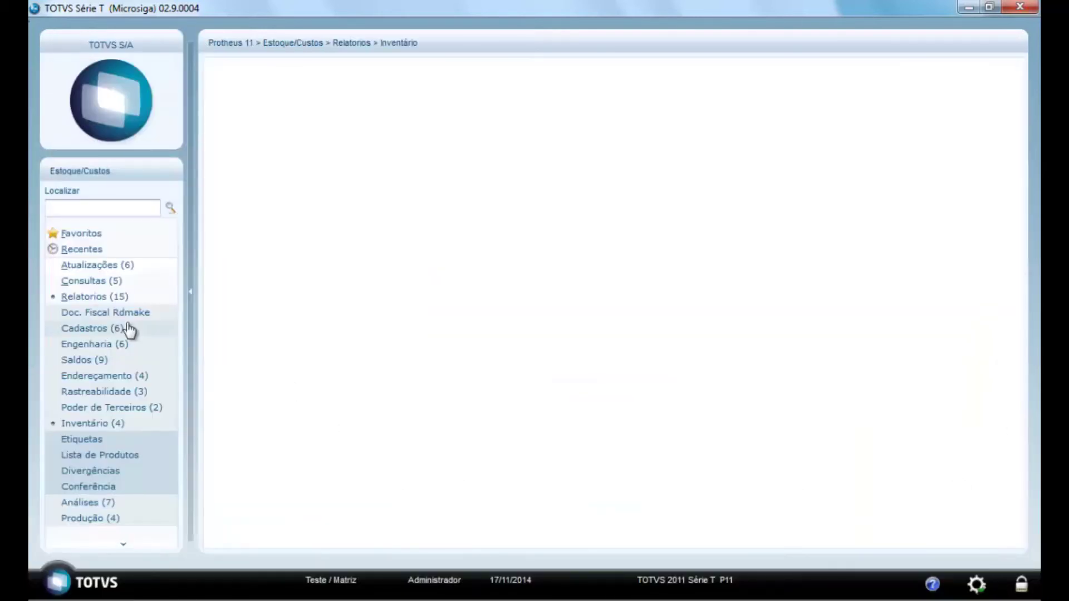
- Open the Inventário adjustment routine among the Miscelanea processing routines, accepting the session's date, group and branch
{"action": "left_click", "coordinate": [94, 299]}
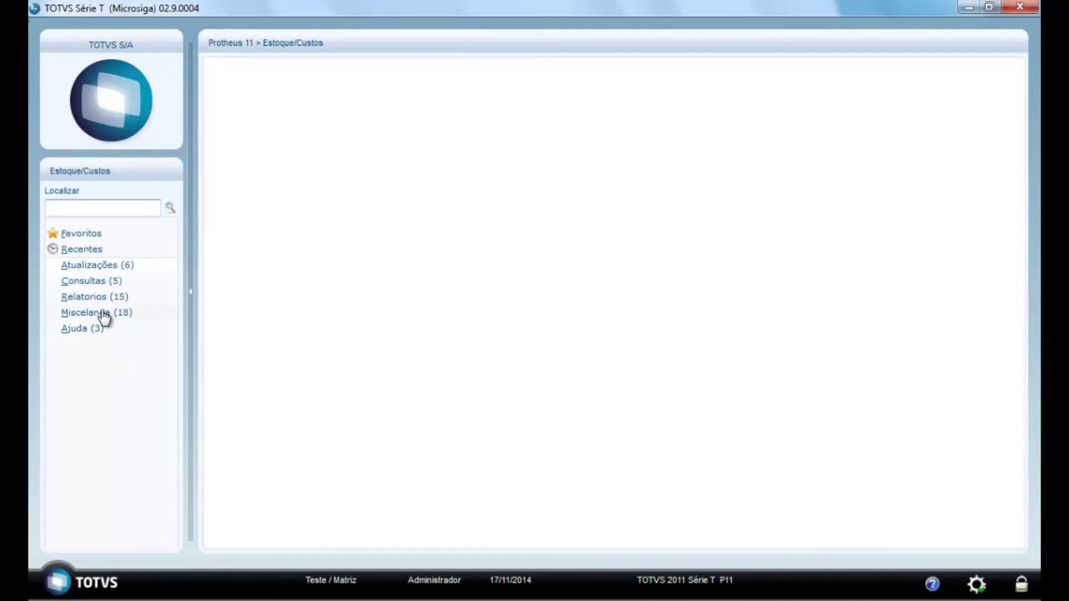
{"action": "left_click", "coordinate": [104, 314]}
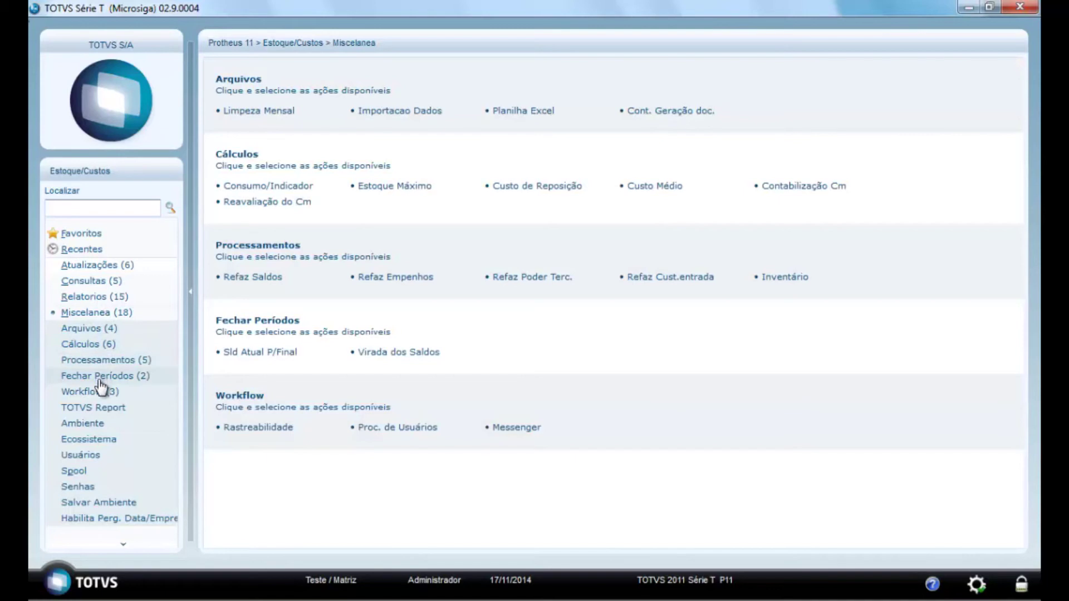
{"action": "left_click", "coordinate": [94, 360]}
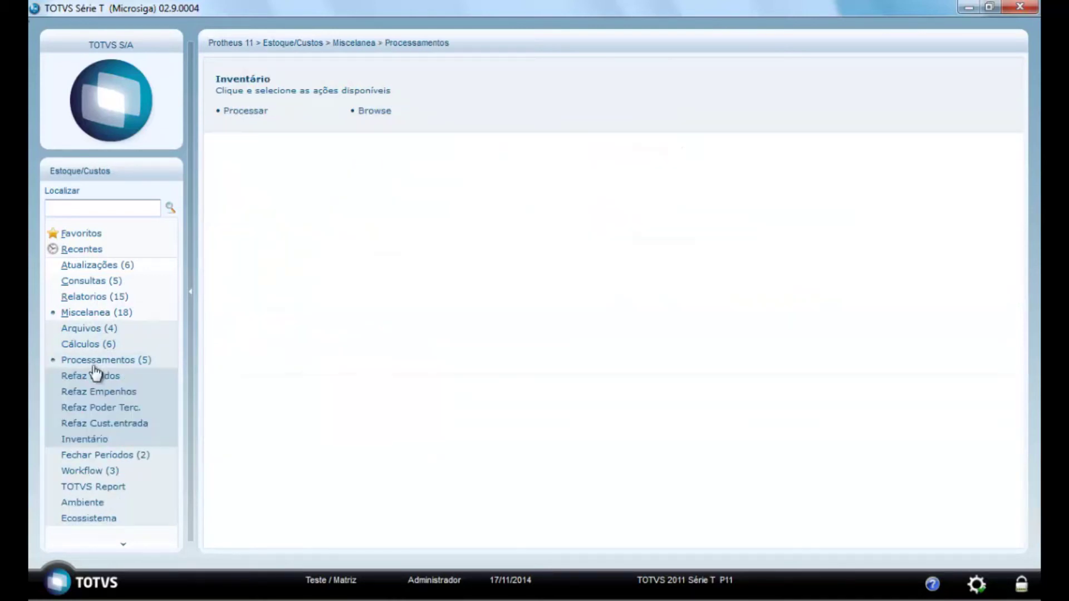
{"action": "left_click", "coordinate": [89, 440]}
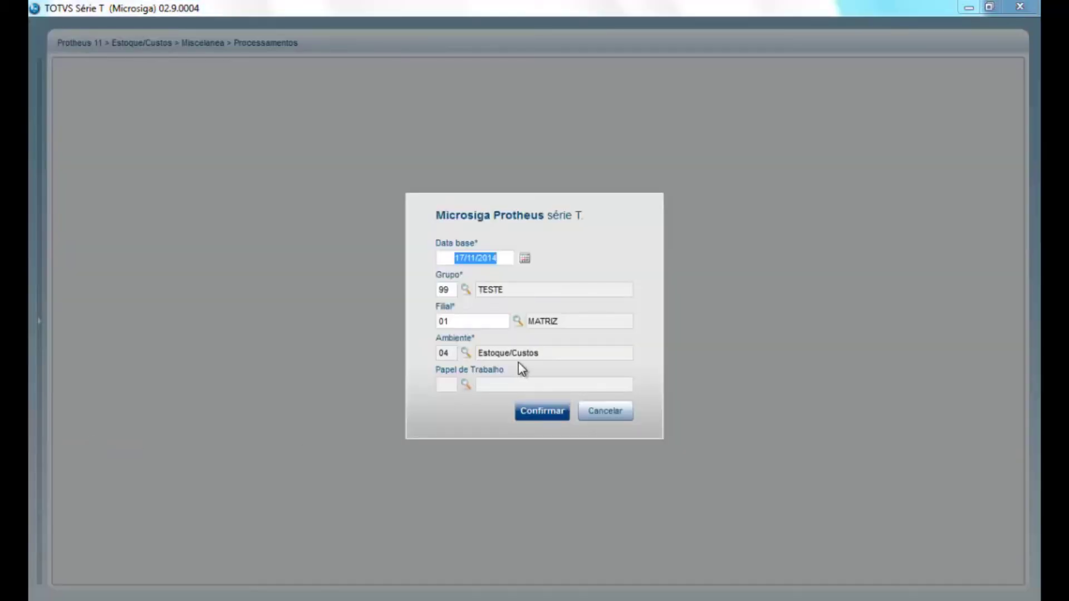
{"action": "left_click", "coordinate": [534, 413]}
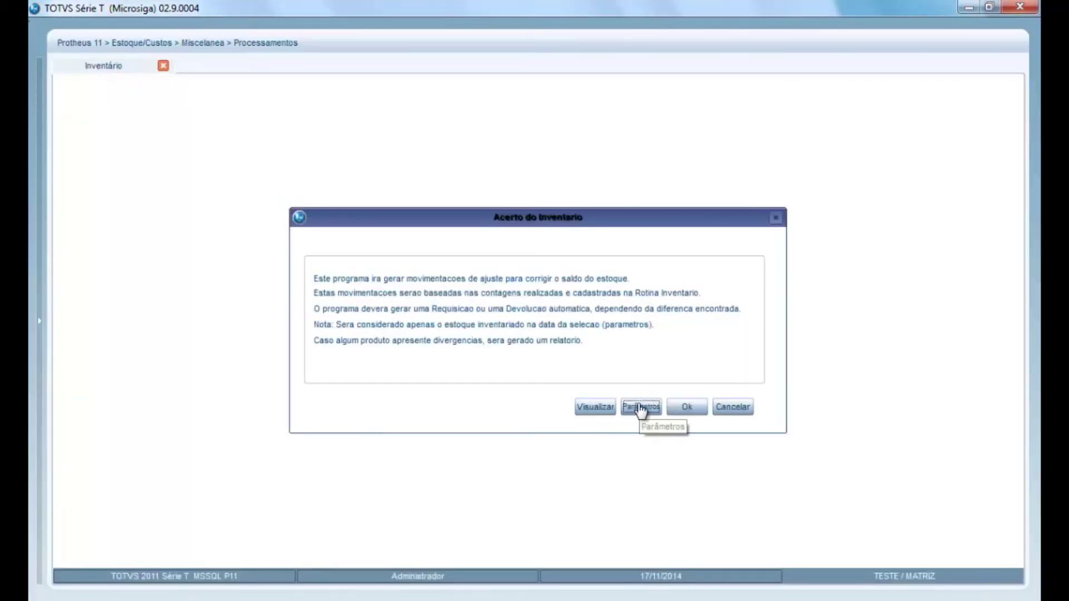
- Review the inventory adjustment parameters, keeping selection date 17/11/2014 and document 20141117, and run the adjustment processing
{"action": "left_click", "coordinate": [640, 408]}
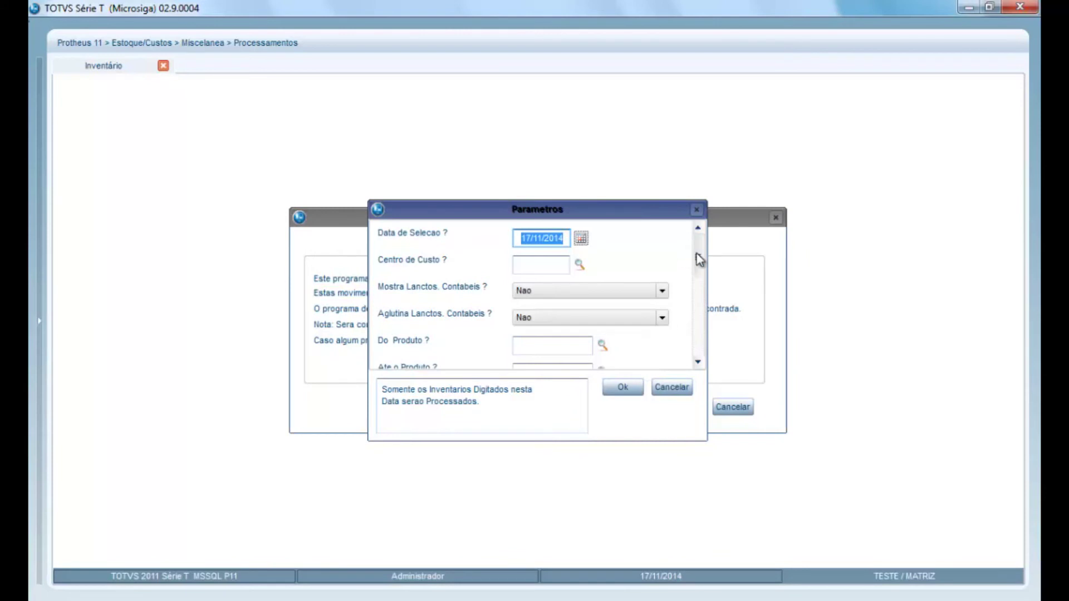
{"action": "left_click_drag", "start_coordinate": [700, 259], "coordinate": [703, 323]}
{"action": "left_click", "coordinate": [567, 295]}
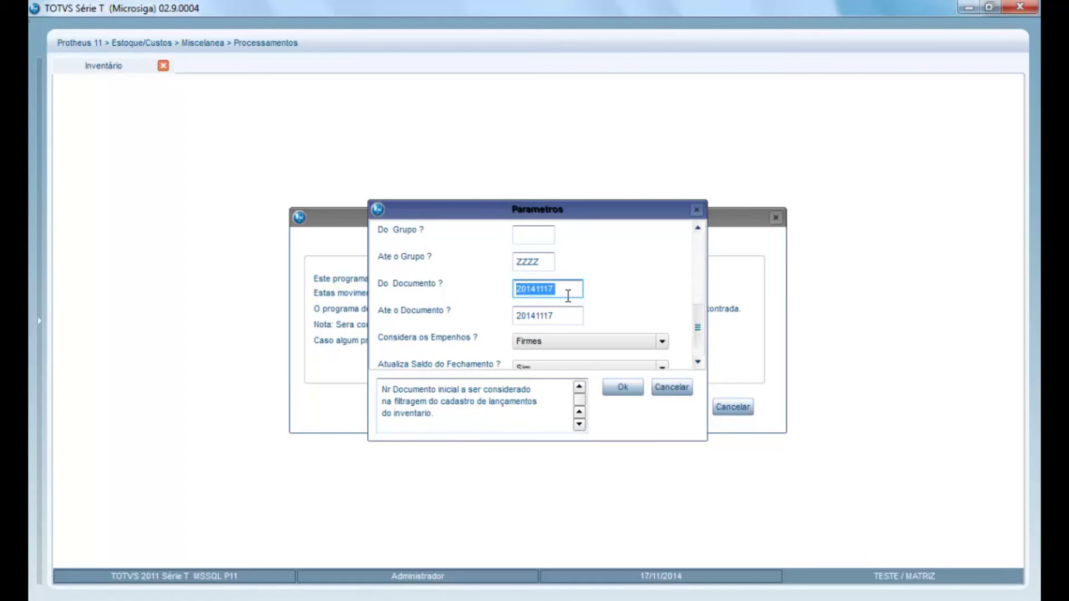
{"action": "left_click", "coordinate": [621, 388]}
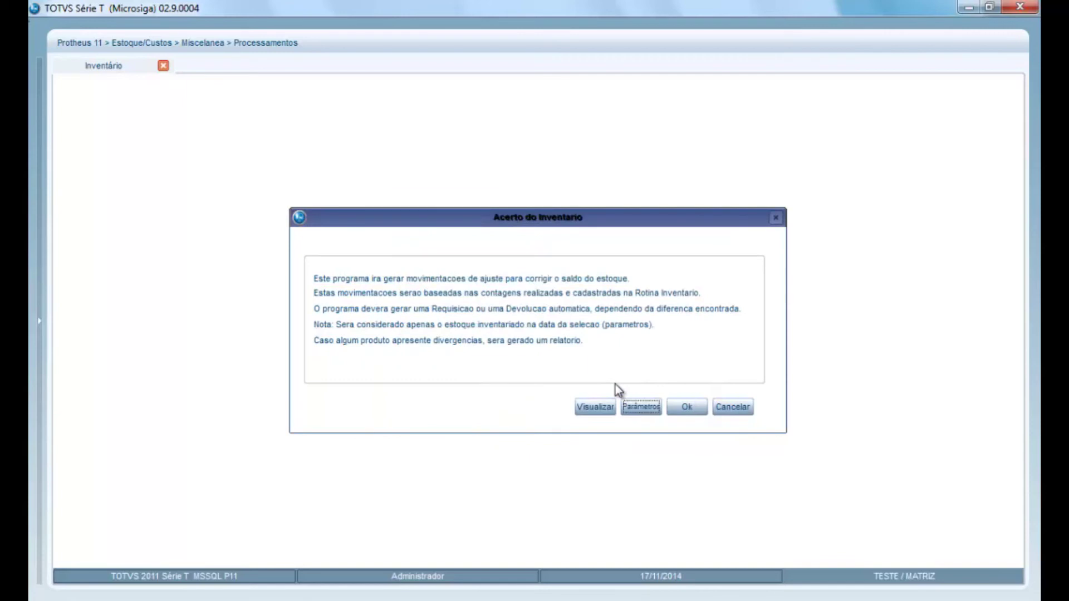
{"action": "left_click", "coordinate": [689, 408]}
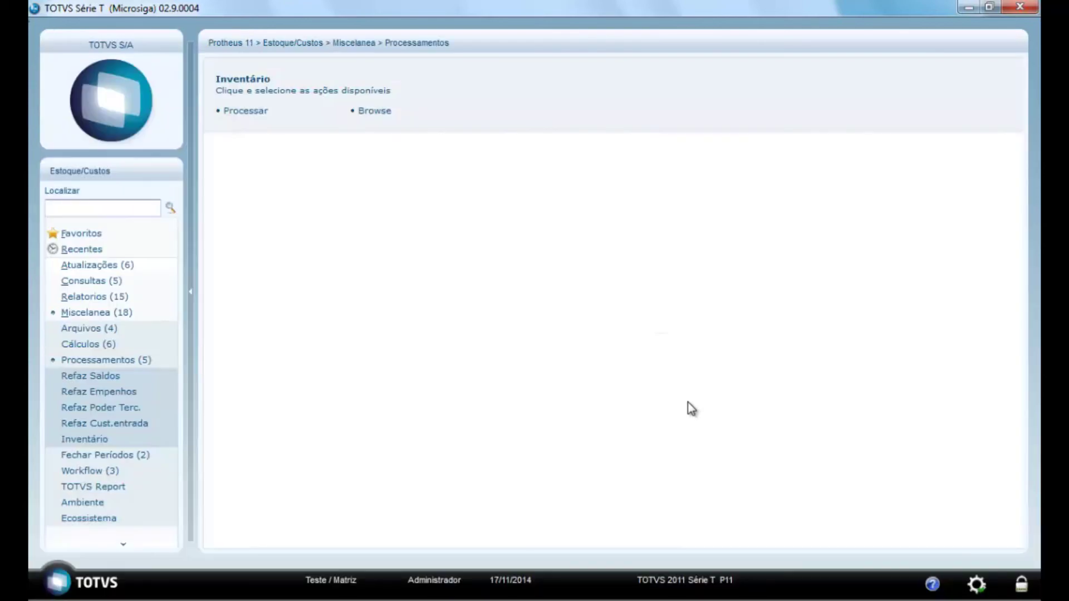
- Open the current stock balances routine (Saldos, Atual) under Atualizações, accepting the session's date, group and branch
{"action": "left_click", "coordinate": [73, 313]}
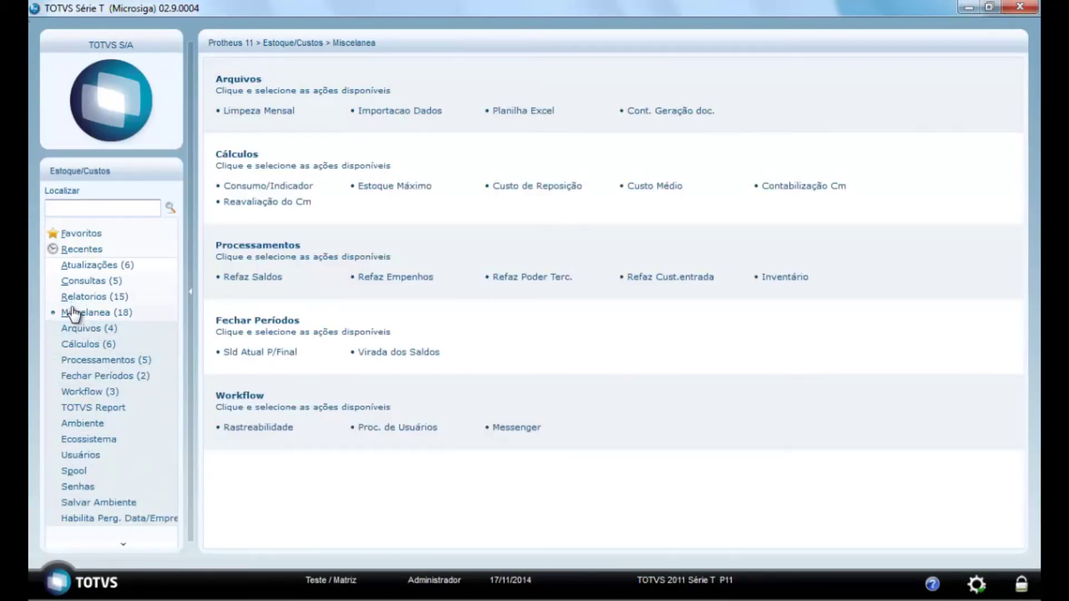
{"action": "left_click", "coordinate": [72, 313]}
{"action": "left_click", "coordinate": [76, 265]}
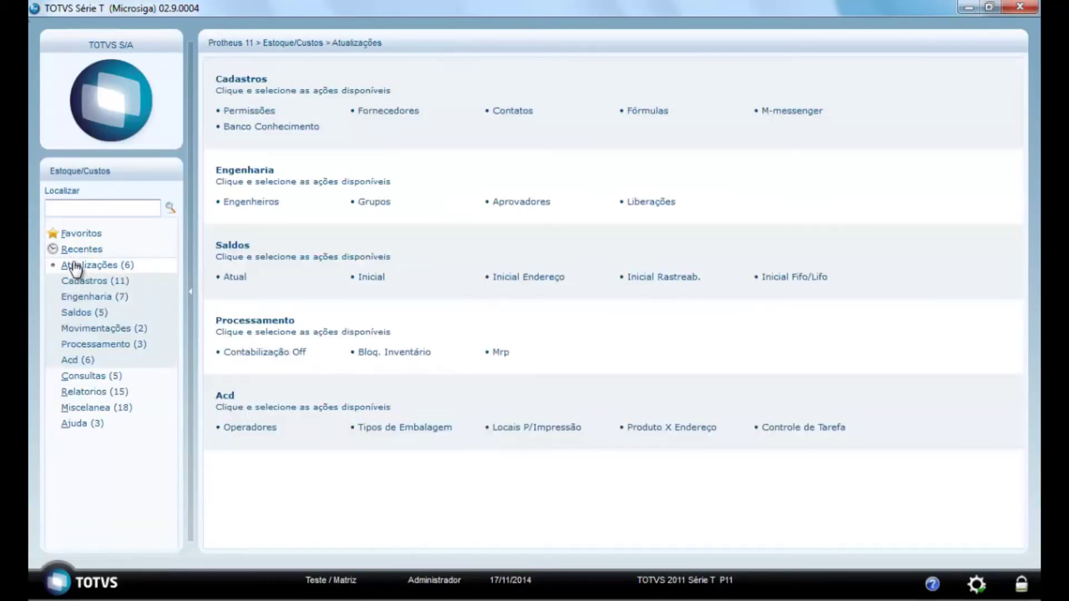
{"action": "left_click", "coordinate": [84, 313]}
{"action": "left_click", "coordinate": [85, 330]}
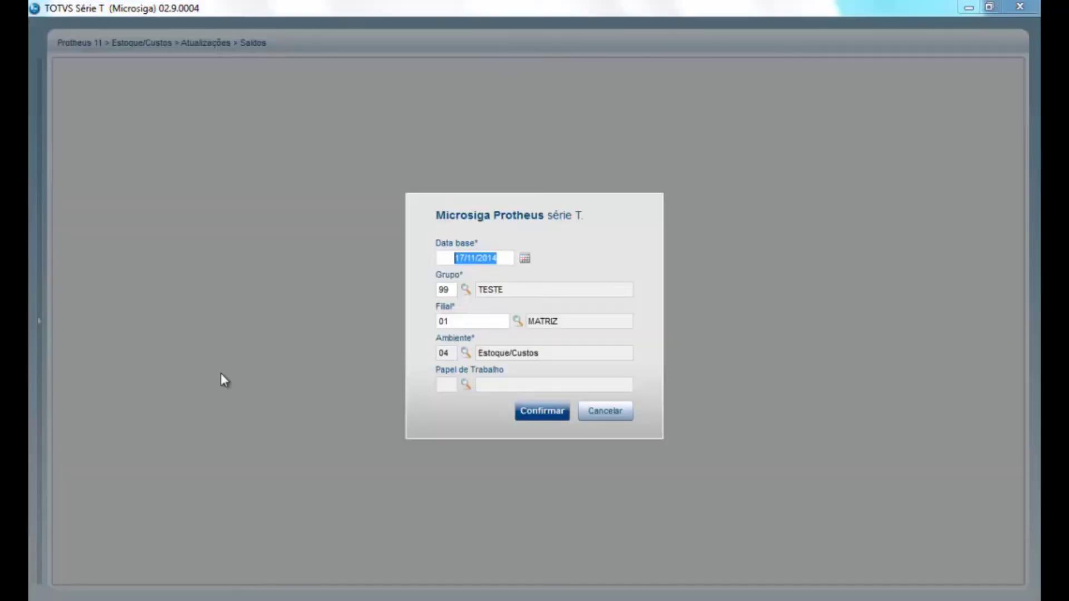
{"action": "left_click", "coordinate": [540, 411]}
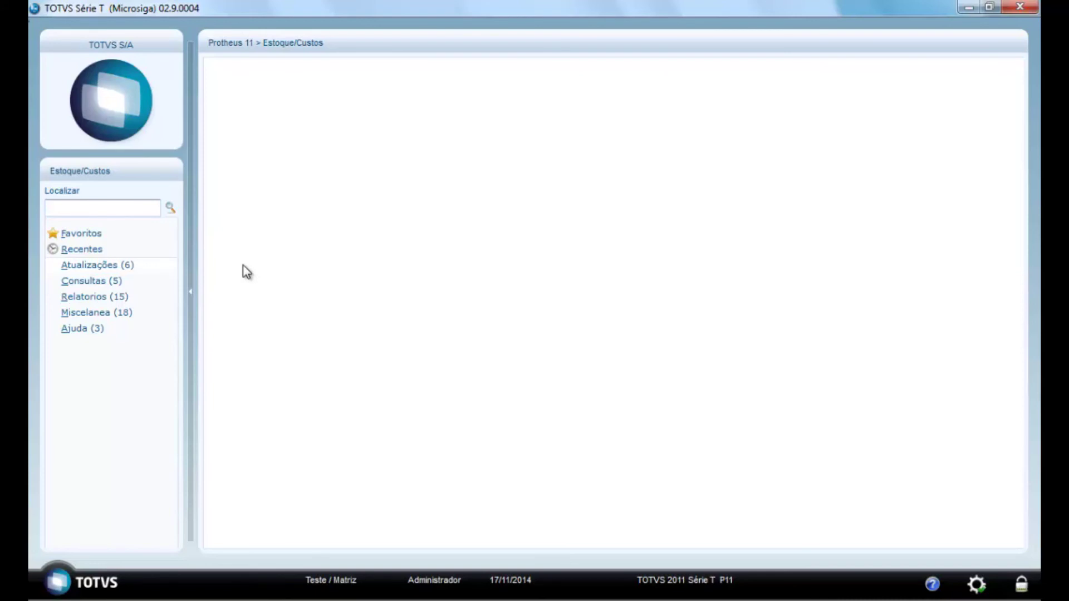
- Open a new Inventário entry among the Internas movements and consult the help for its Produto field
{"action": "left_click", "coordinate": [79, 267]}
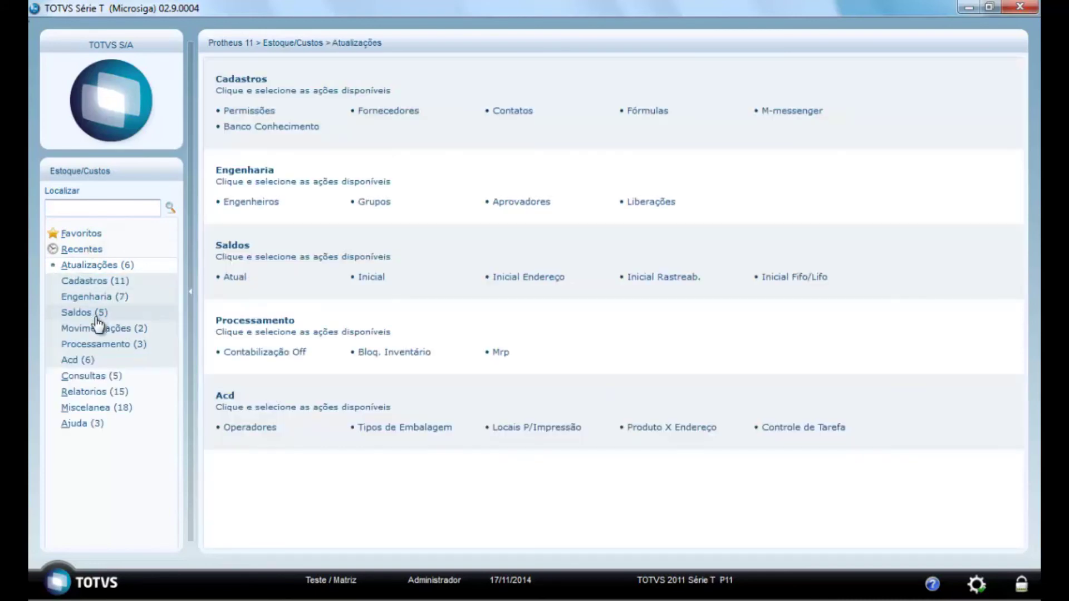
{"action": "left_click", "coordinate": [99, 327]}
{"action": "left_click", "coordinate": [94, 360]}
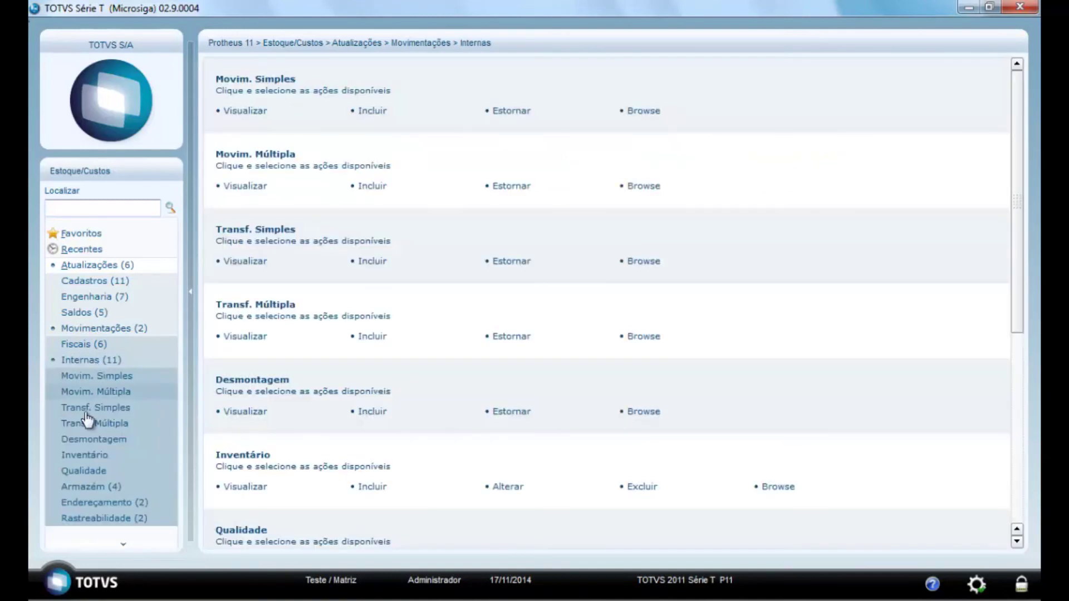
{"action": "left_click", "coordinate": [85, 455]}
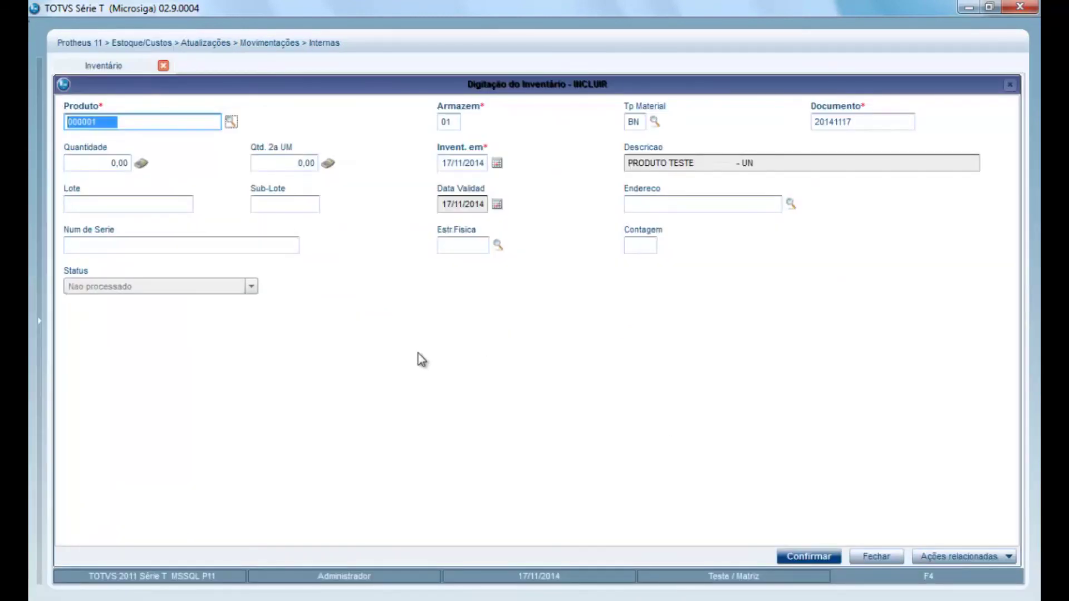
{"action": "key", "text": "F1"}
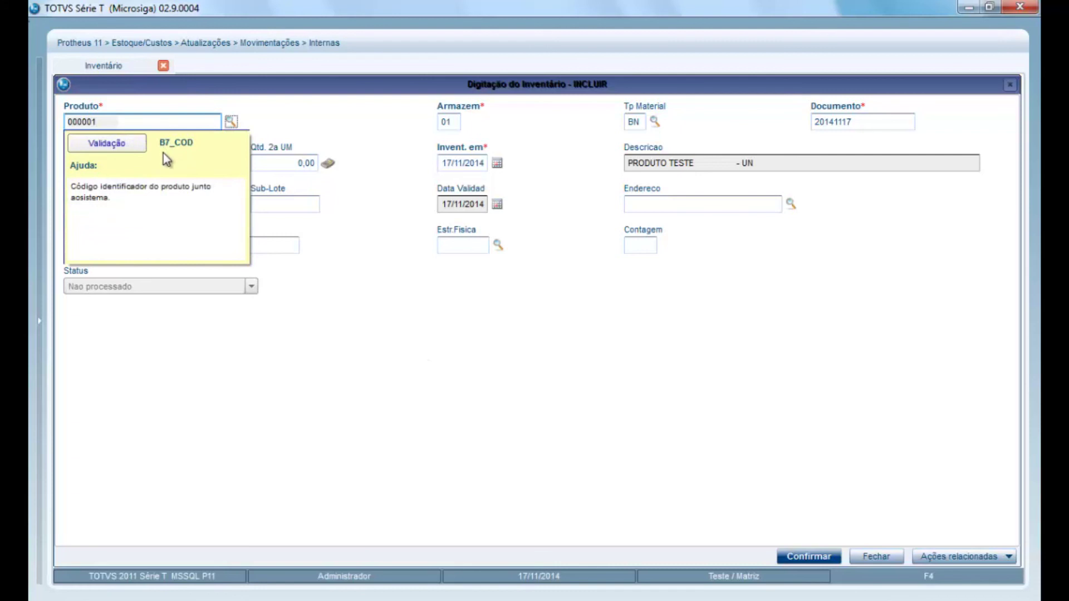
{"action": "key", "text": "Escape"}
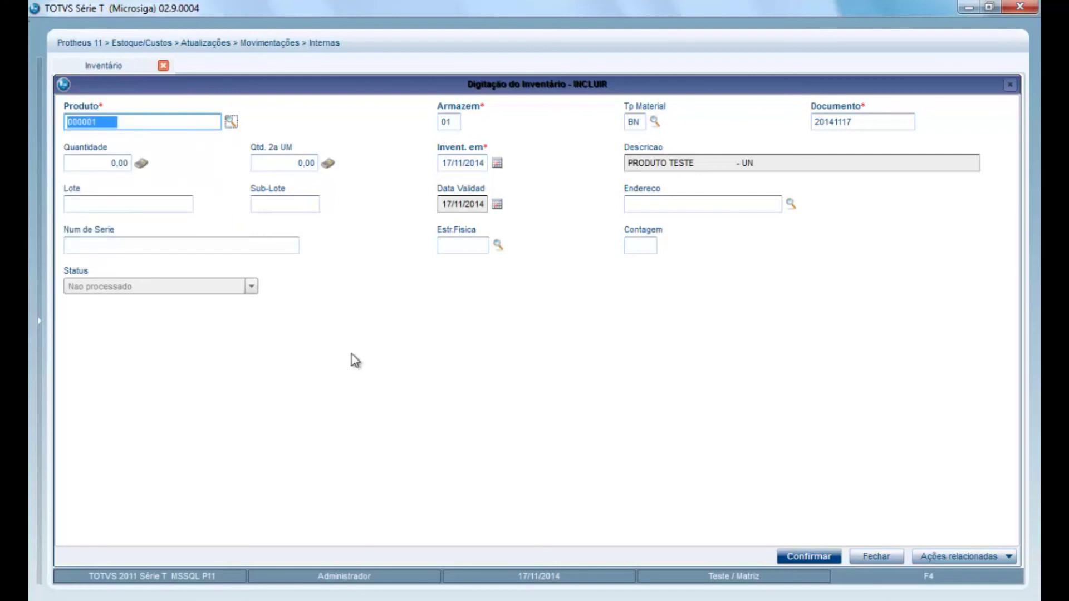